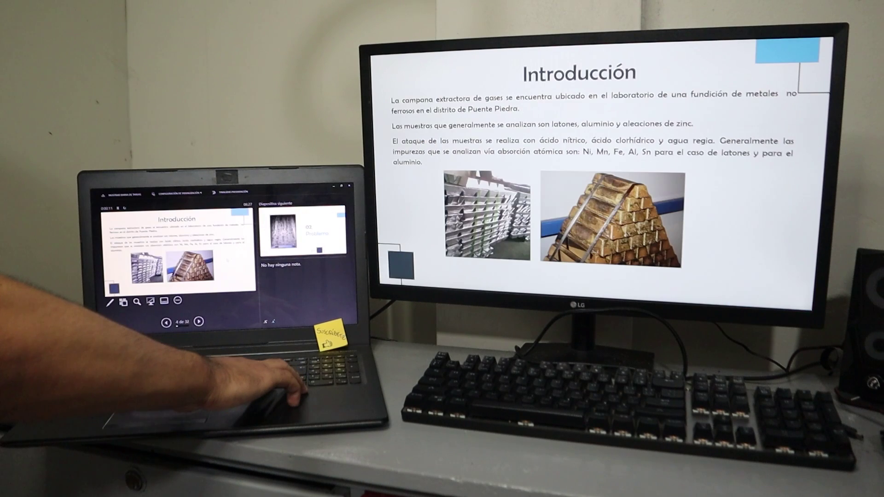
{"action": "key", "text": "Right"}
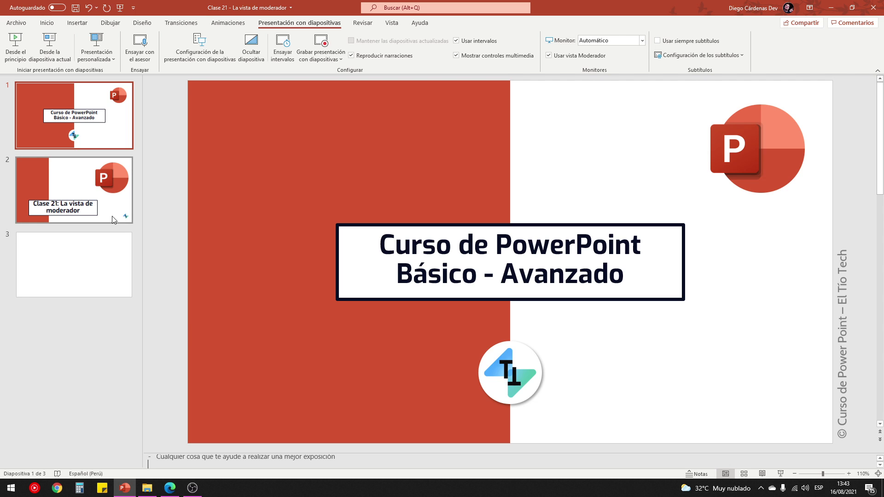
{"action": "left_click", "coordinate": [97, 199]}
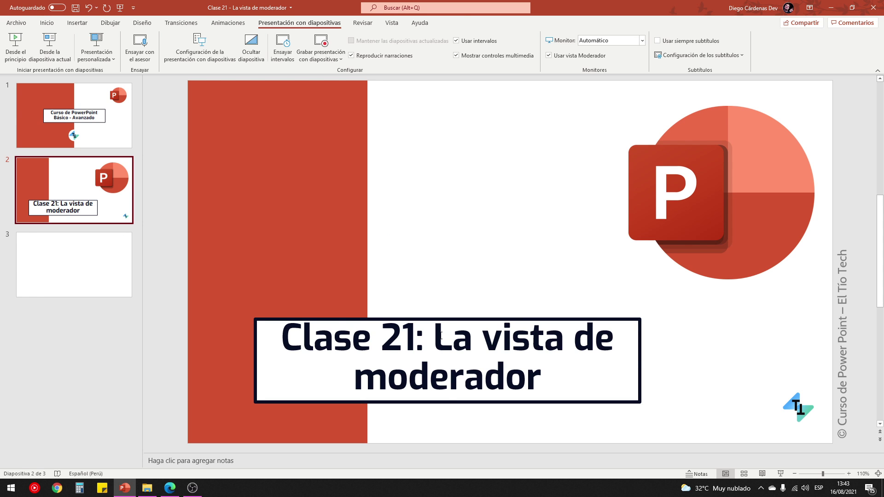
{"action": "left_click_drag", "start_coordinate": [441, 336], "coordinate": [541, 381]}
{"action": "left_click", "coordinate": [720, 357]}
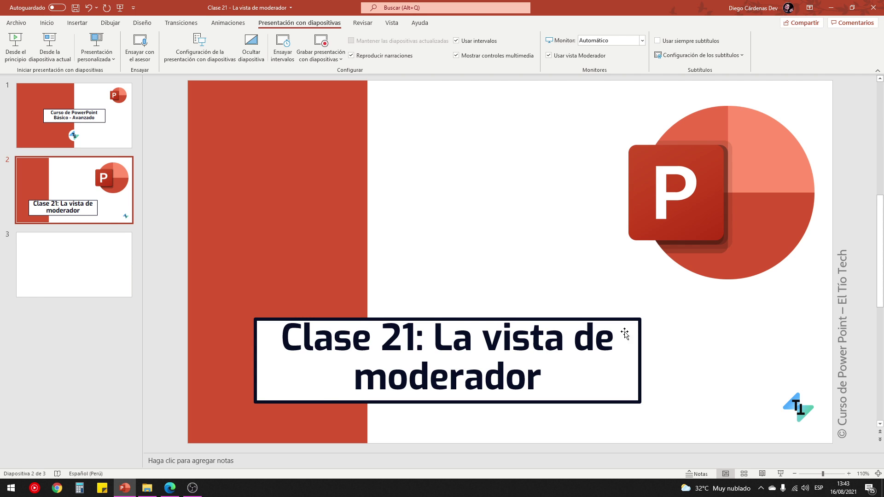
{"action": "key", "text": "Page_Up"}
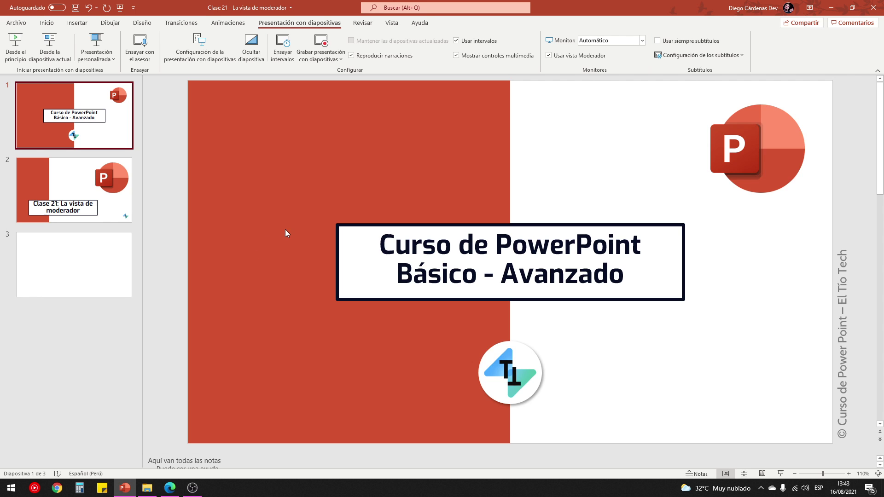
Step: Play the Clase 21 title slide full-screen and list the show's extra options
{"action": "left_click", "coordinate": [777, 477]}
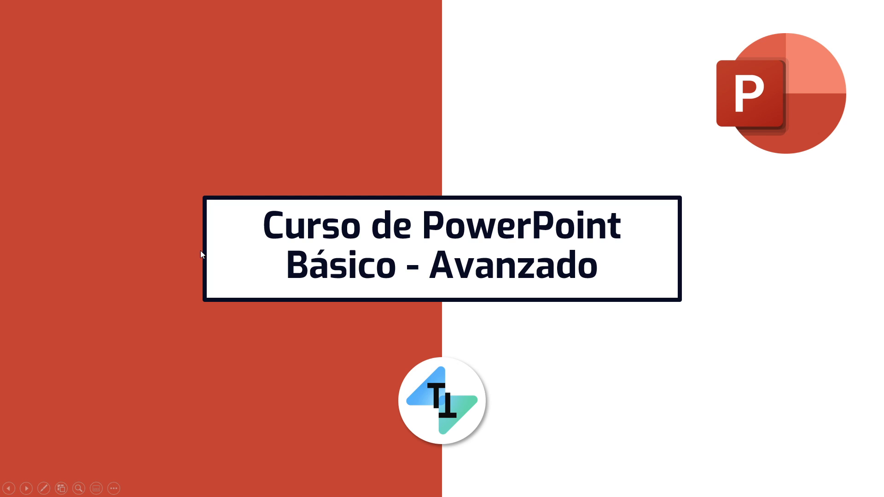
{"action": "left_click", "coordinate": [114, 489]}
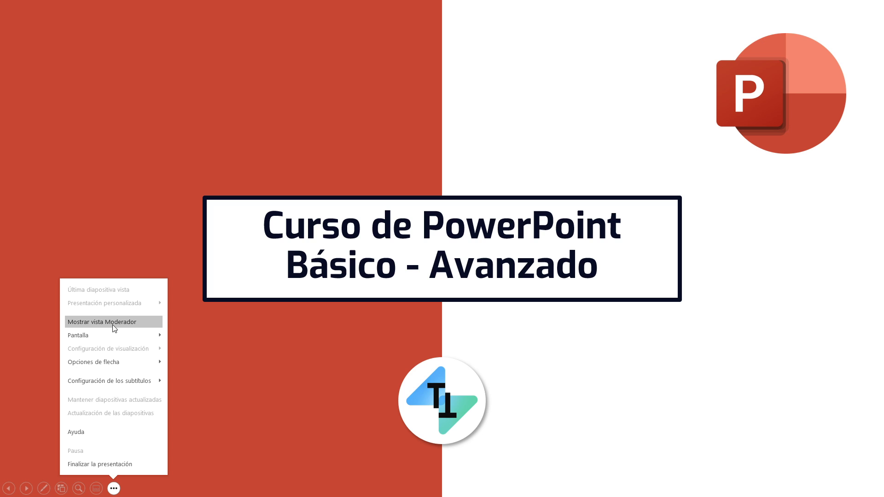
Step: Switch the running show to presenter view with 'Mostrar vista Moderador'
{"action": "left_click", "coordinate": [80, 325]}
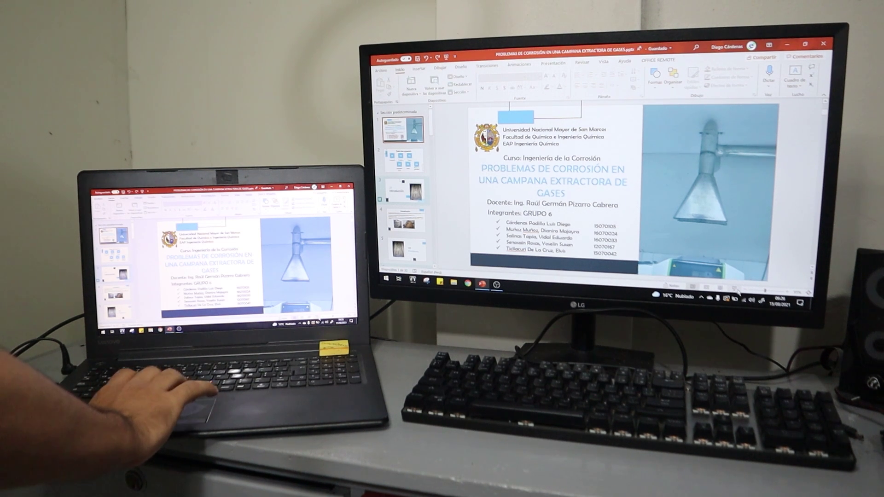
Step: Start the corrosion slide show with F5 and move forward and back to slide 4, Introducción
{"action": "key", "text": "F5"}
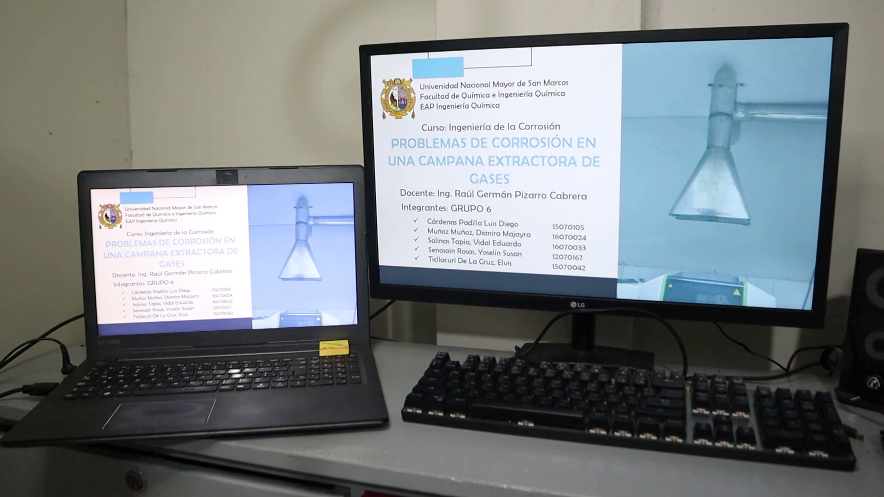
{"action": "key", "text": "Right"}
{"action": "key", "text": "Right"}
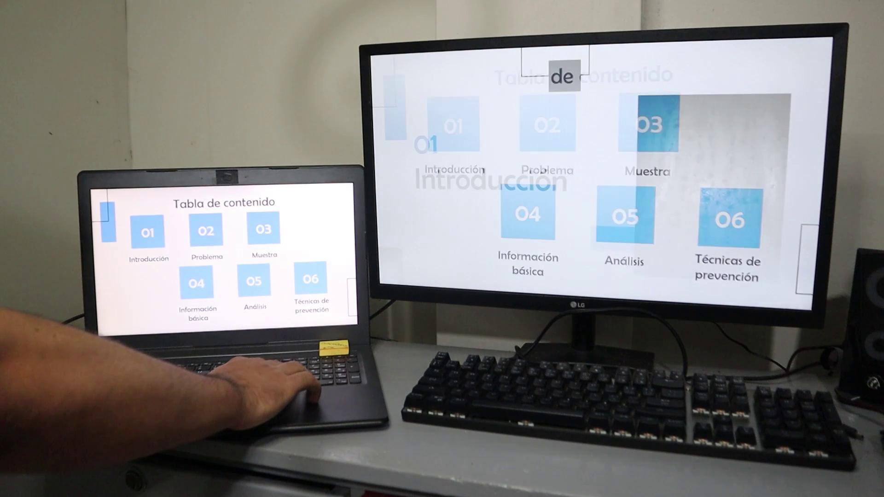
{"action": "key", "text": "Right"}
{"action": "key", "text": "Left"}
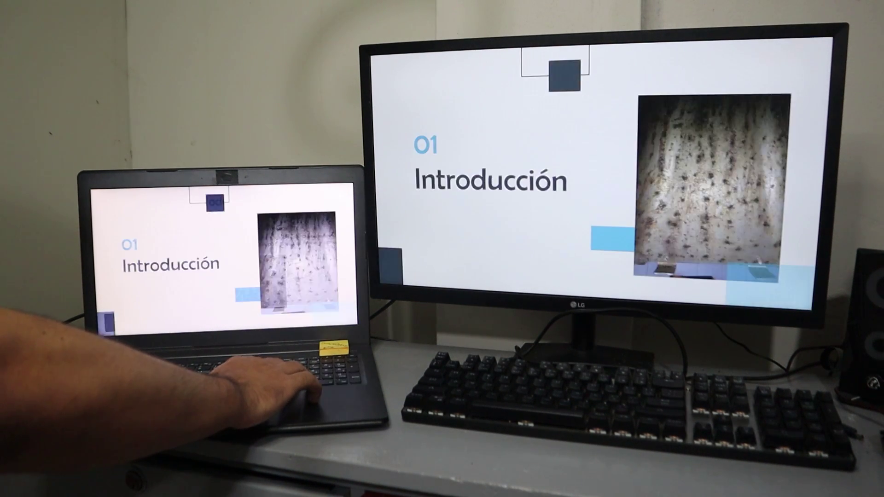
{"action": "key", "text": "Left"}
{"action": "key", "text": "Left"}
{"action": "key", "text": "Right"}
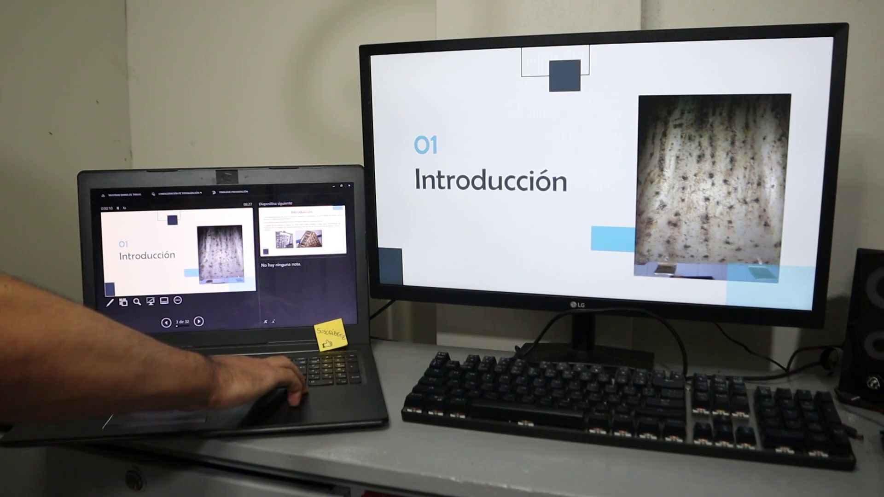
{"action": "key", "text": "Right"}
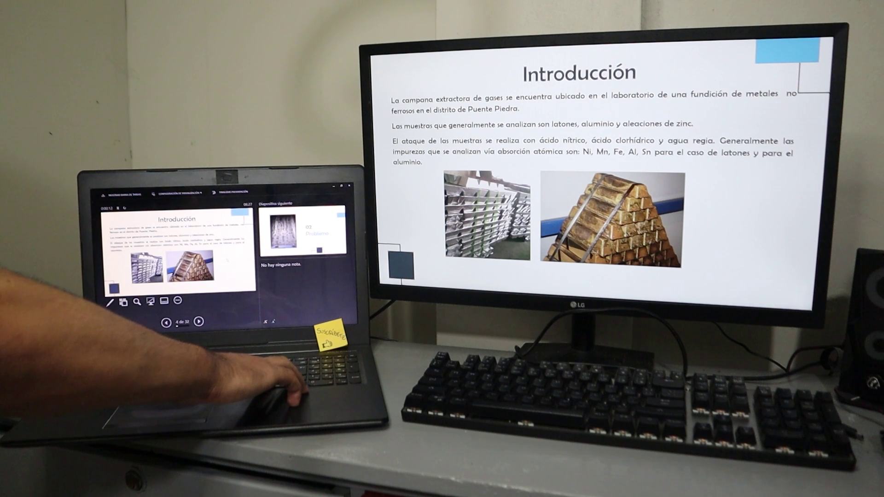
{"action": "key", "text": "Right"}
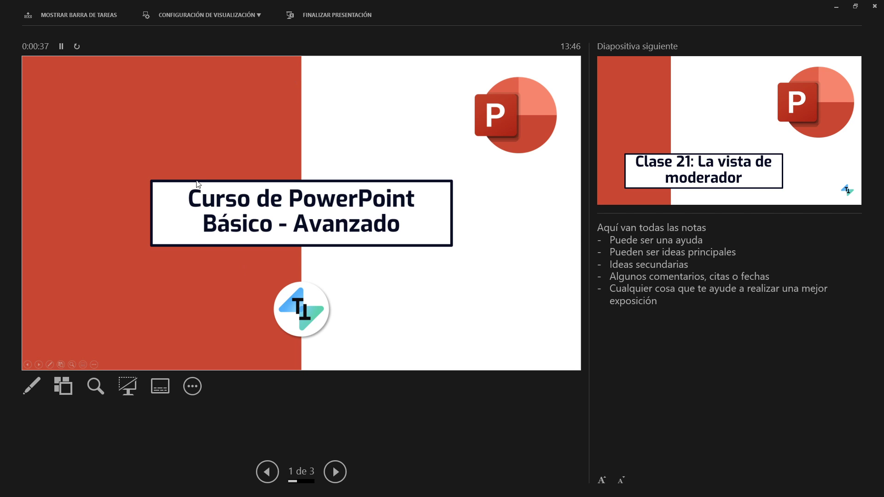
Step: Leave presenter view with 'Ocultar vista Moderador' so the title slide fills the screen
{"action": "left_click", "coordinate": [192, 386]}
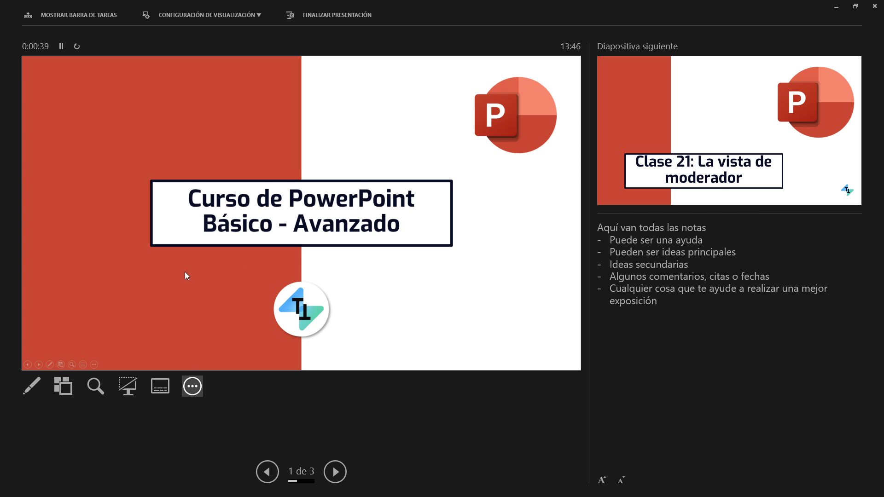
{"action": "left_click", "coordinate": [229, 273]}
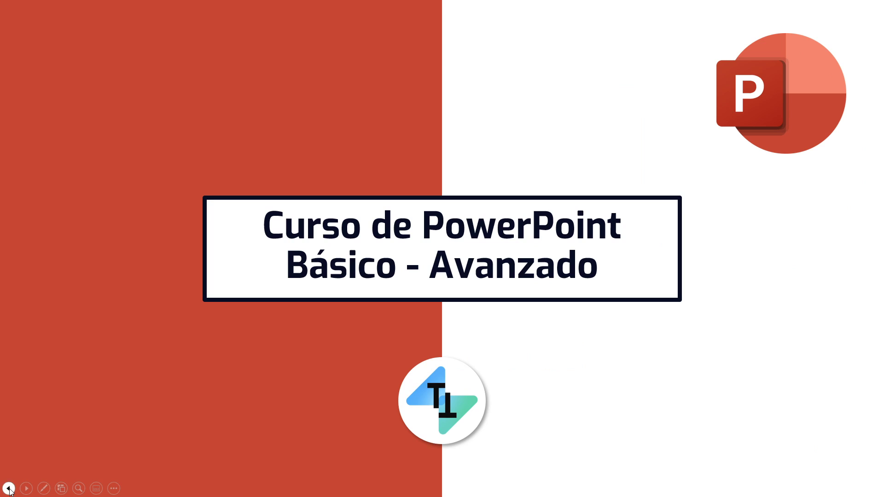
Step: Advance to the Clase 21 slide and turn the pointer into a laser pointer
{"action": "left_click", "coordinate": [26, 488]}
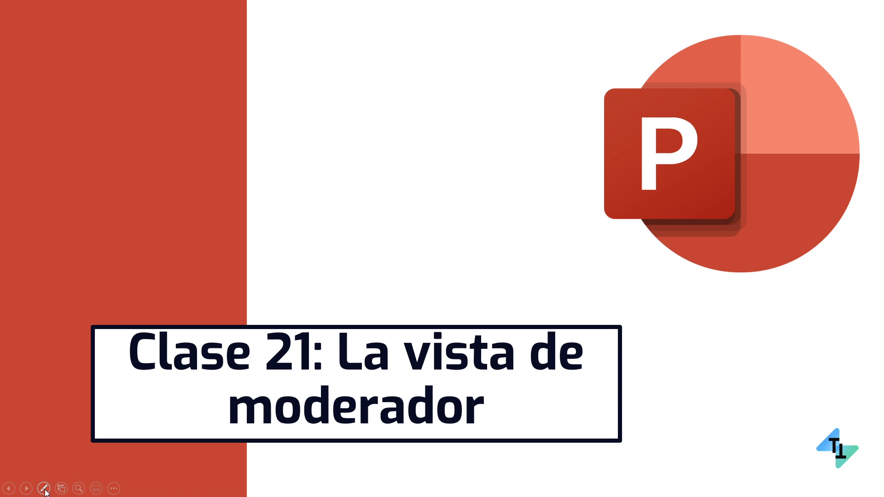
{"action": "left_click", "coordinate": [44, 489]}
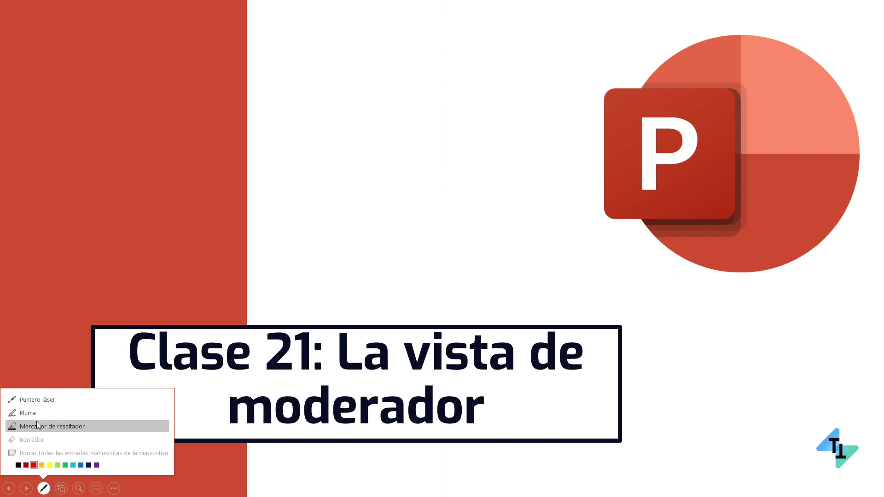
{"action": "left_click", "coordinate": [34, 399]}
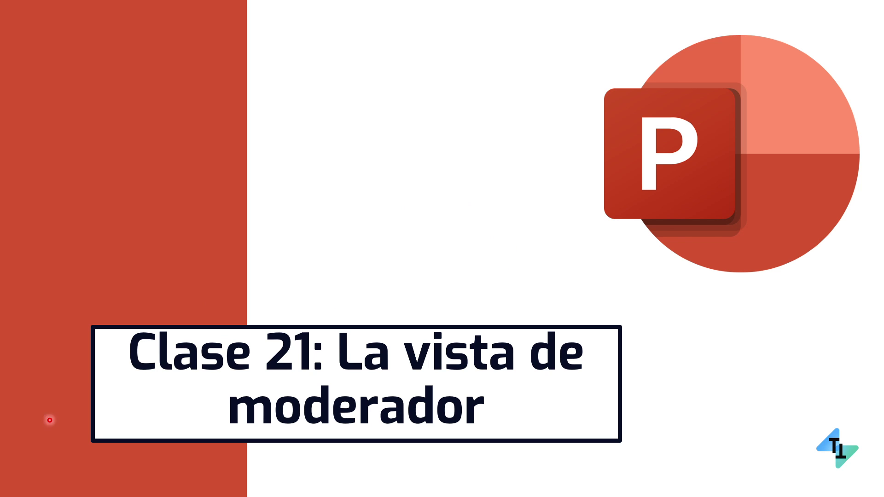
Step: Draw a red cursive L with the pen and a cyan scribble below it, then end the show
{"action": "left_click", "coordinate": [43, 489]}
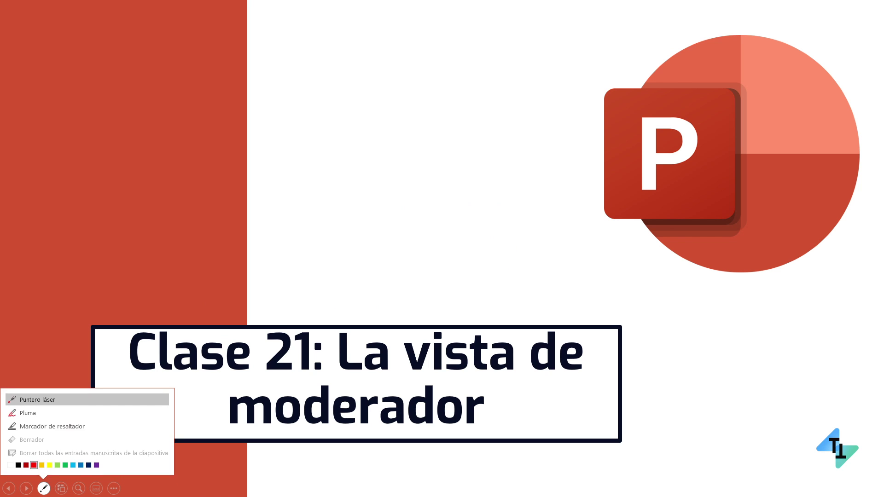
{"action": "left_click", "coordinate": [39, 414]}
{"action": "left_click_drag", "start_coordinate": [397, 121], "coordinate": [478, 161]}
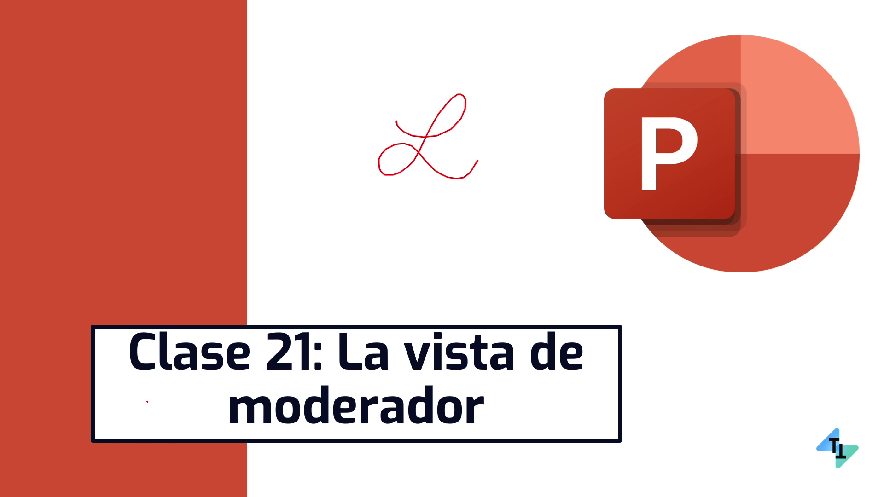
{"action": "left_click", "coordinate": [44, 489]}
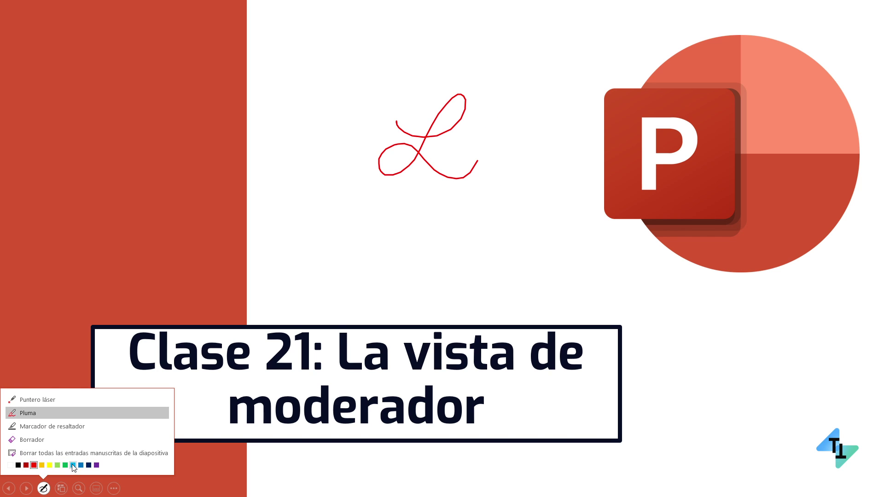
{"action": "left_click", "coordinate": [72, 465]}
{"action": "left_click_drag", "start_coordinate": [427, 210], "coordinate": [324, 258]}
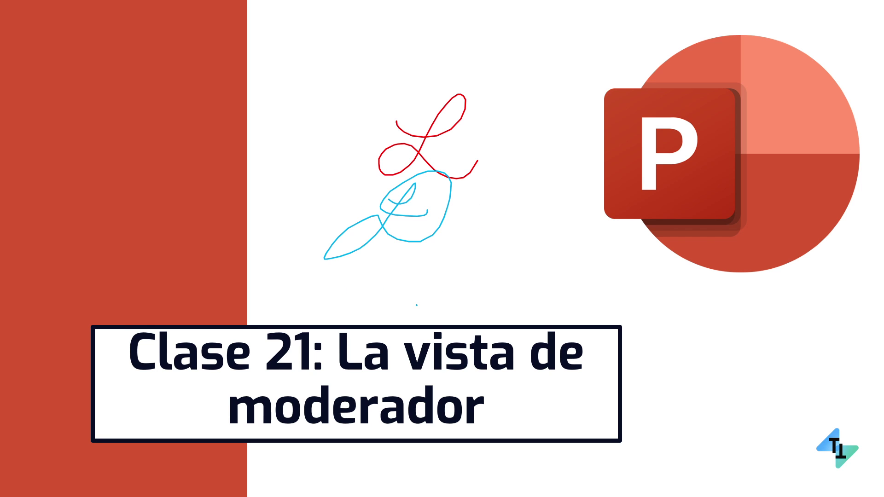
{"action": "key", "text": "Escape"}
{"action": "key", "text": "Escape"}
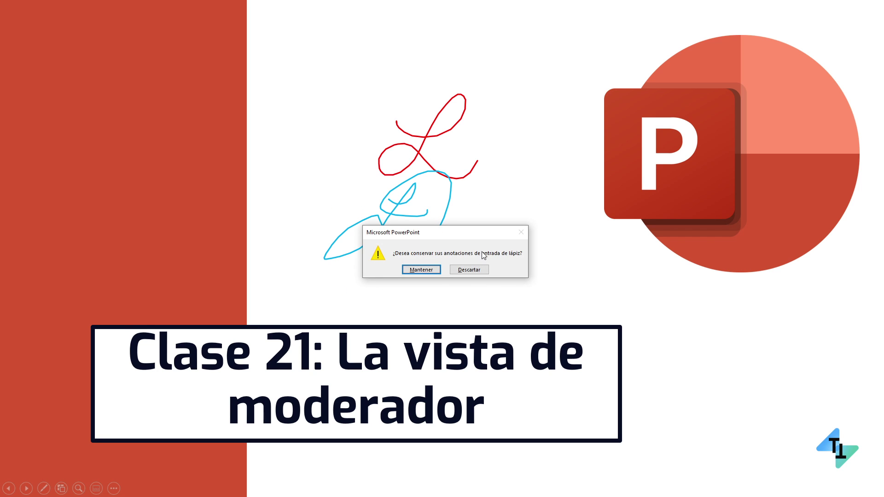
Step: Move the keep-ink prompt aside and discard the ink annotations
{"action": "left_click_drag", "start_coordinate": [447, 233], "coordinate": [452, 224]}
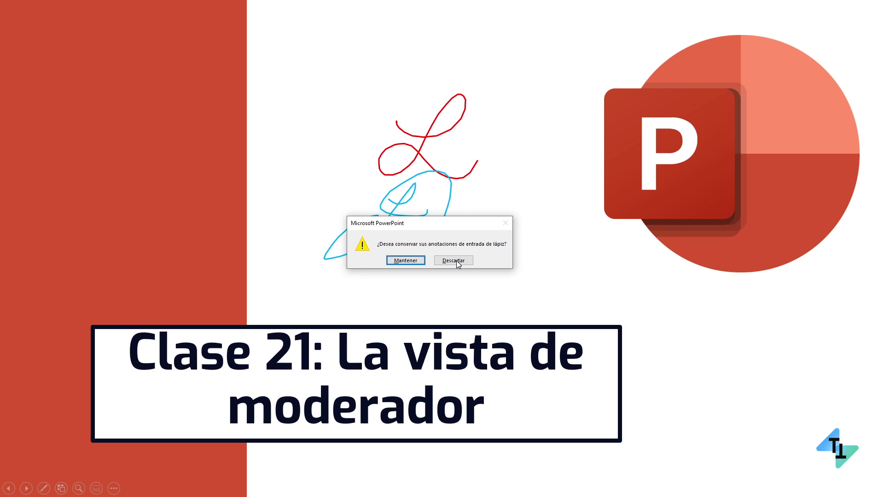
{"action": "left_click", "coordinate": [457, 261]}
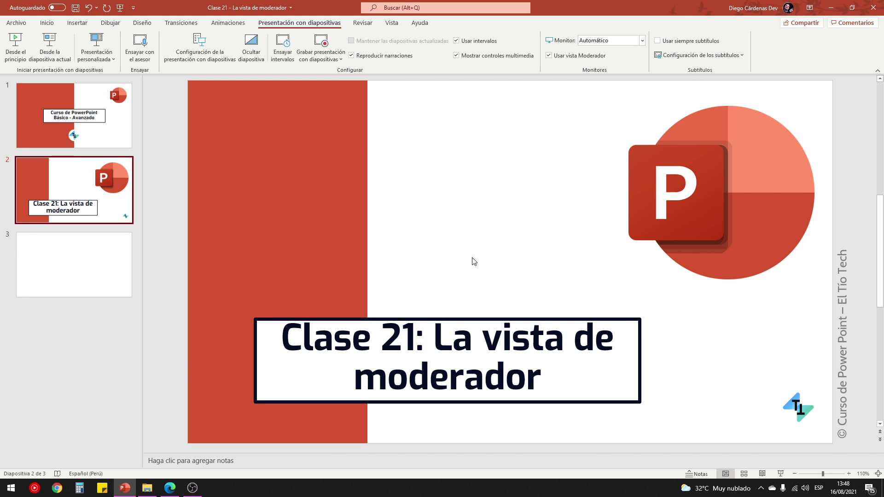
{"action": "left_click", "coordinate": [779, 472]}
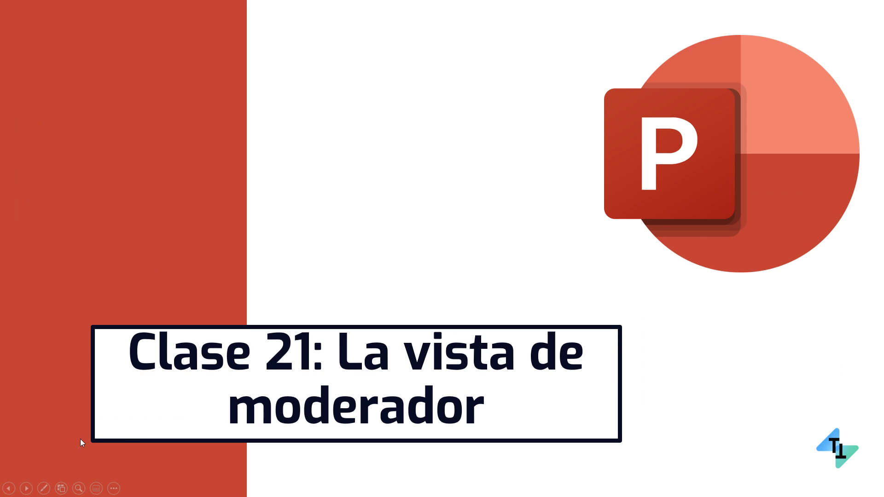
Step: Highlight 'moderador' in yellow, then strike a green highlight across the slide title
{"action": "left_click", "coordinate": [44, 489]}
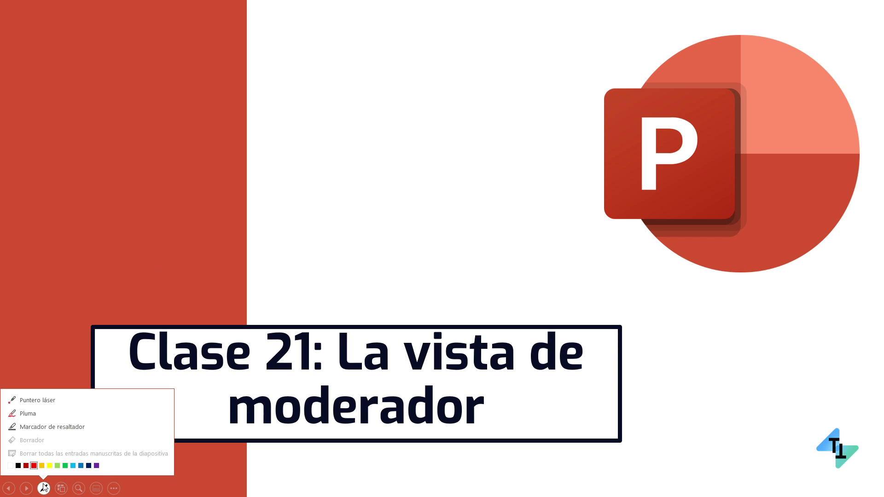
{"action": "left_click", "coordinate": [44, 426]}
{"action": "left_click_drag", "start_coordinate": [223, 406], "coordinate": [325, 415]}
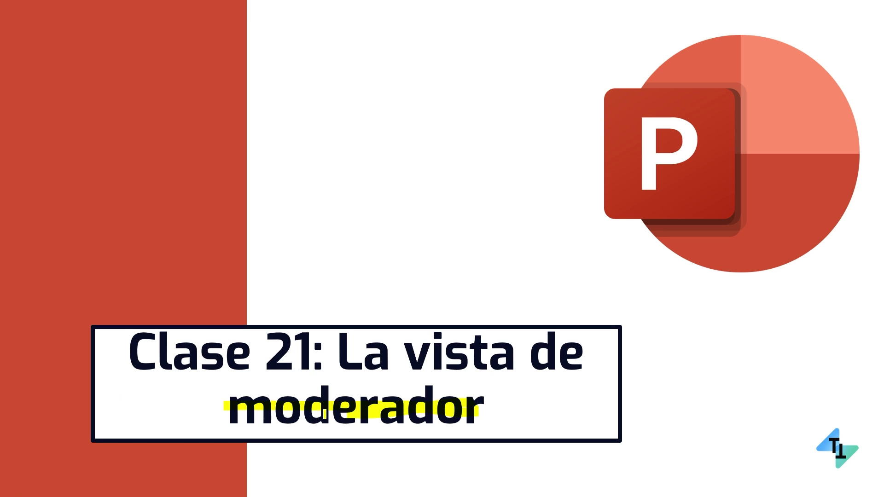
{"action": "left_click", "coordinate": [44, 489]}
{"action": "left_click", "coordinate": [65, 468]}
{"action": "mouse_move", "coordinate": [168, 355]}
{"action": "left_mouse_down"}
{"action": "mouse_move", "coordinate": [400, 366]}
{"action": "mouse_move", "coordinate": [389, 351]}
{"action": "mouse_move", "coordinate": [140, 370]}
{"action": "left_mouse_up"}
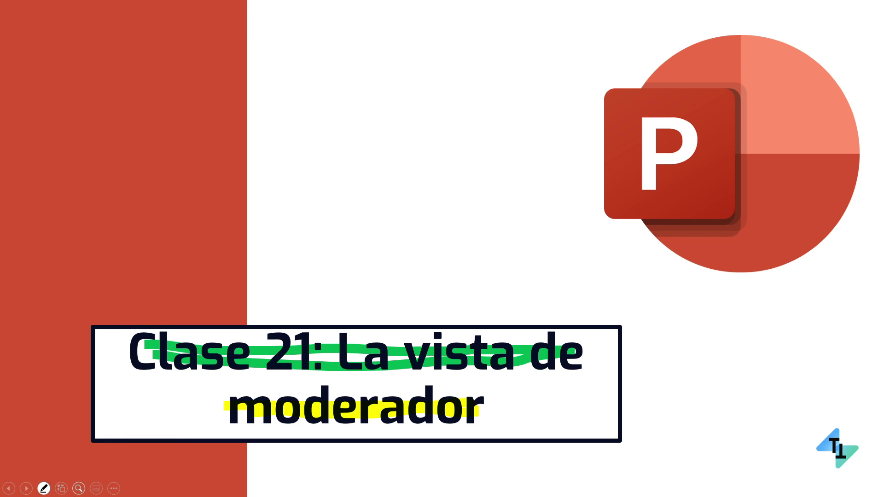
Step: Add green highlighter strokes above the title and a small green mark on the slide
{"action": "left_click", "coordinate": [44, 489]}
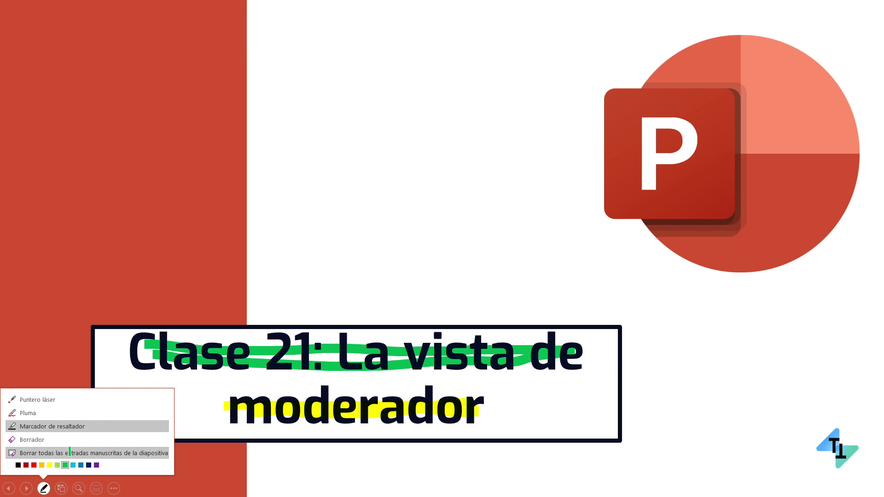
{"action": "key", "text": "Escape"}
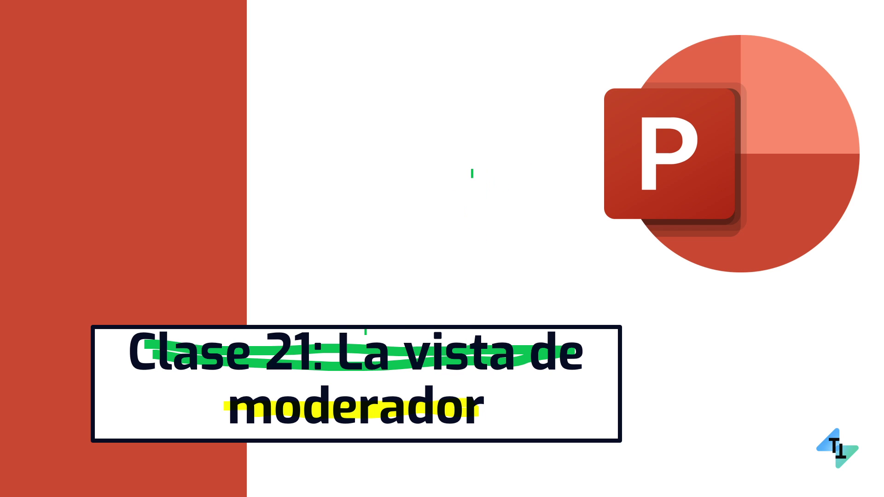
{"action": "left_click_drag", "start_coordinate": [385, 313], "coordinate": [442, 319]}
{"action": "mouse_move", "coordinate": [424, 162]}
{"action": "left_mouse_down"}
{"action": "mouse_move", "coordinate": [468, 176]}
{"action": "mouse_move", "coordinate": [476, 199]}
{"action": "left_mouse_up"}
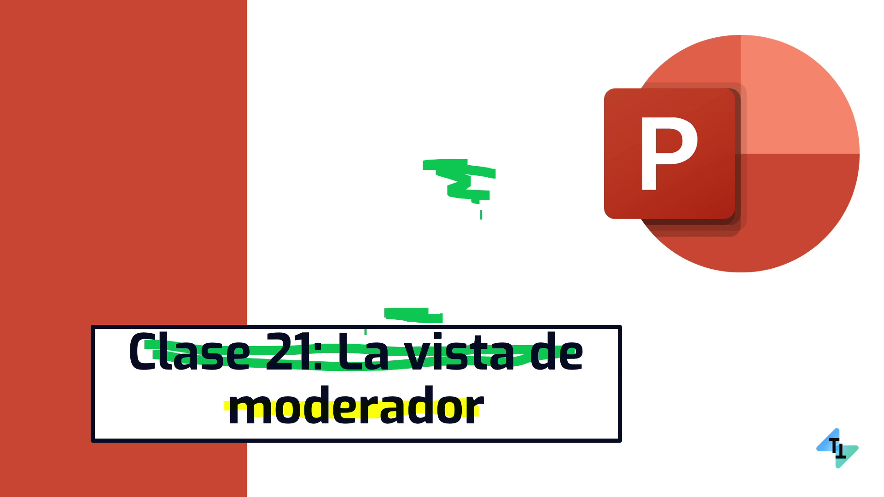
{"action": "left_click", "coordinate": [545, 235]}
{"action": "left_click", "coordinate": [45, 490]}
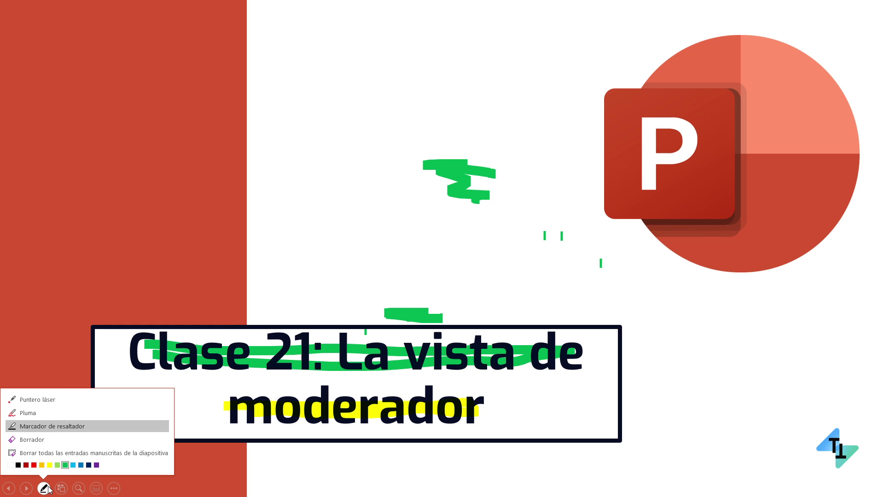
{"action": "left_click", "coordinate": [33, 429]}
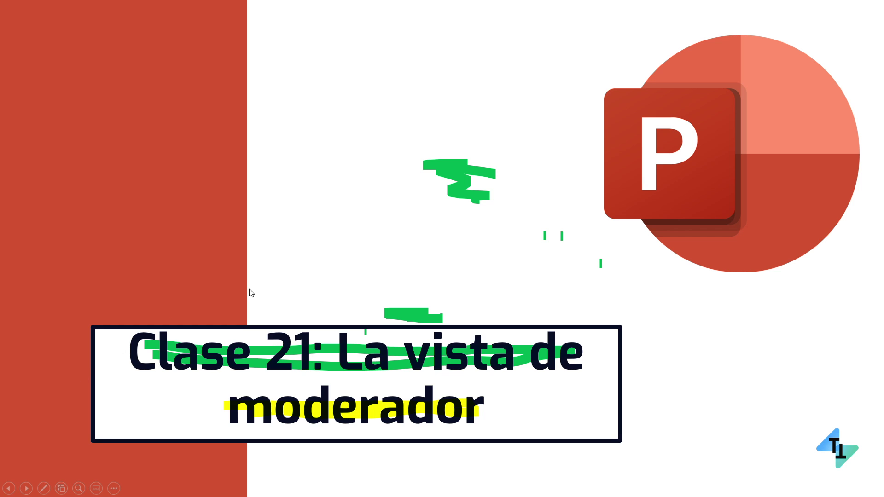
Step: Draw a small red pen loop left of centre, then add another green highlight
{"action": "left_click", "coordinate": [44, 489]}
{"action": "left_click", "coordinate": [34, 418]}
{"action": "left_click_drag", "start_coordinate": [294, 273], "coordinate": [303, 285]}
{"action": "left_click", "coordinate": [44, 488]}
{"action": "left_click", "coordinate": [27, 413]}
{"action": "left_click", "coordinate": [43, 488]}
{"action": "left_click", "coordinate": [39, 427]}
{"action": "mouse_move", "coordinate": [294, 225]}
{"action": "left_mouse_down"}
{"action": "mouse_move", "coordinate": [330, 221]}
{"action": "mouse_move", "coordinate": [302, 237]}
{"action": "left_mouse_up"}
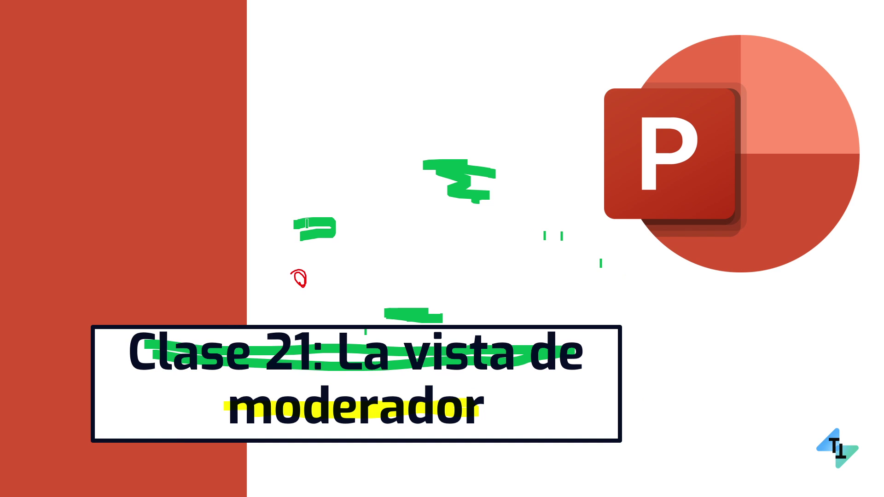
{"action": "key", "text": "Escape"}
{"action": "key", "text": "w"}
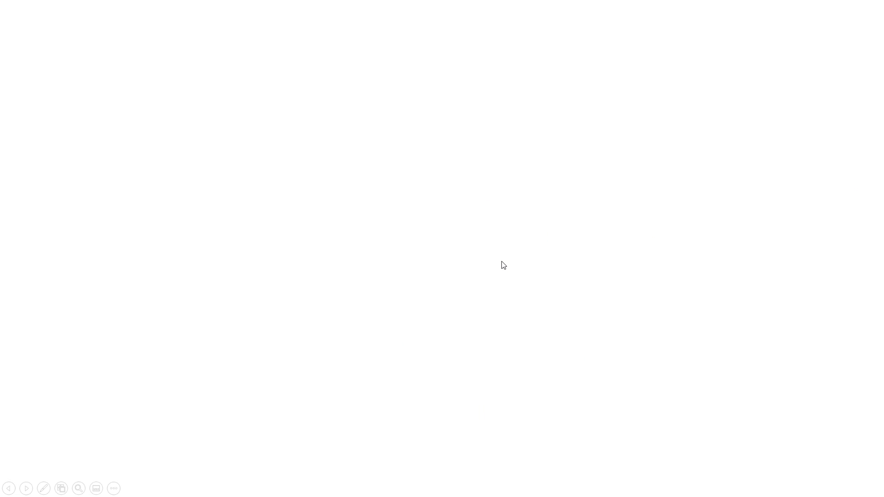
{"action": "key", "text": "w"}
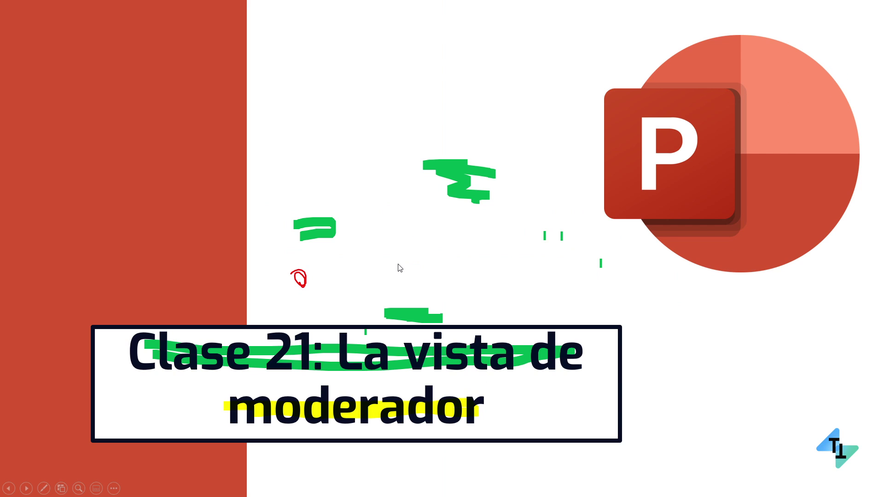
{"action": "left_click", "coordinate": [62, 488]}
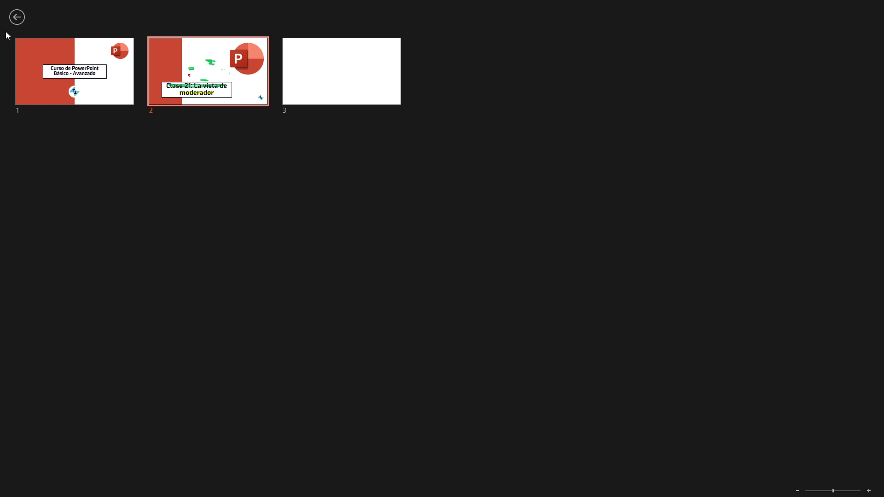
{"action": "left_click", "coordinate": [17, 17]}
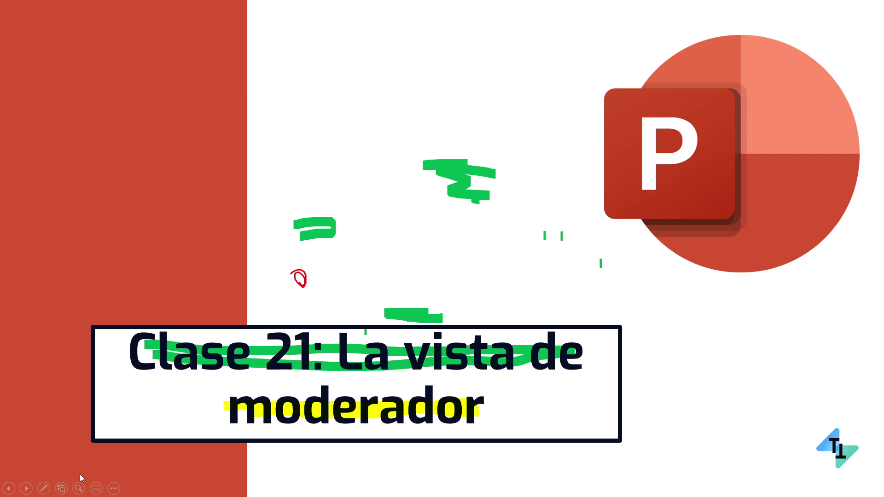
{"action": "left_click", "coordinate": [78, 489]}
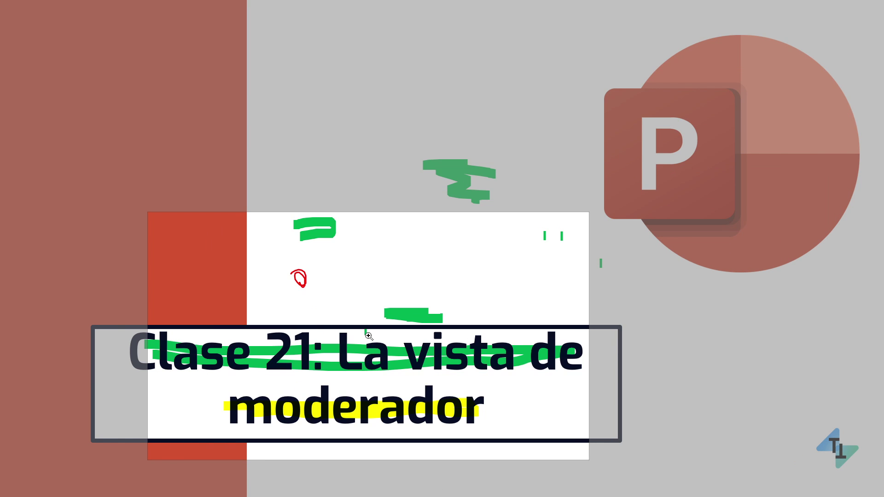
{"action": "left_click", "coordinate": [352, 325]}
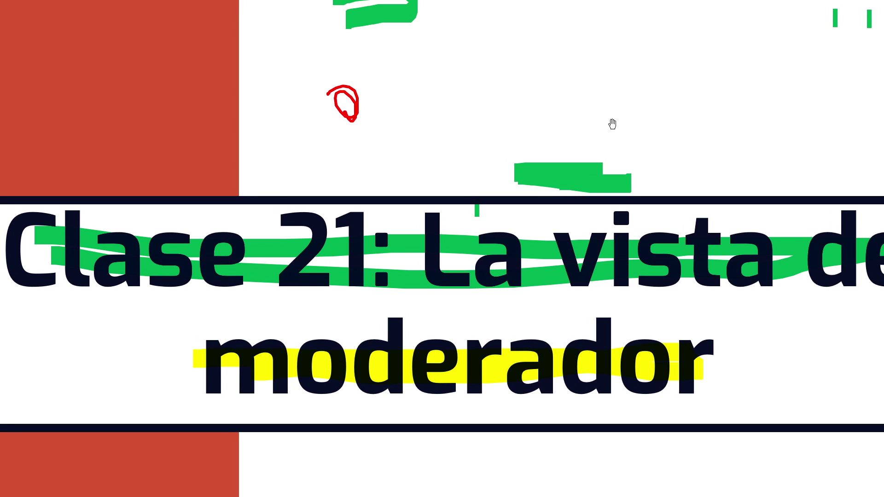
{"action": "mouse_move", "coordinate": [640, 105]}
{"action": "left_mouse_down"}
{"action": "mouse_move", "coordinate": [449, 232]}
{"action": "mouse_move", "coordinate": [618, 6]}
{"action": "mouse_move", "coordinate": [296, 89]}
{"action": "mouse_move", "coordinate": [542, 83]}
{"action": "mouse_move", "coordinate": [534, 49]}
{"action": "left_mouse_up"}
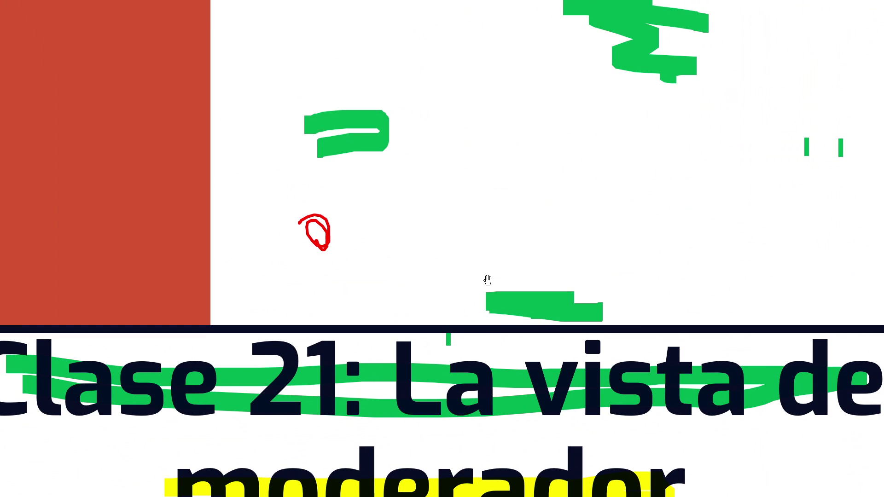
{"action": "key", "text": "Escape"}
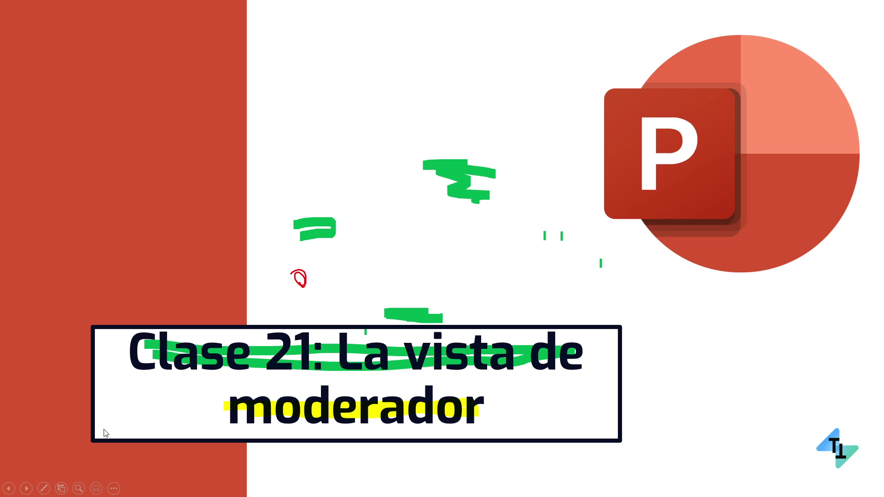
Step: Put the annotated slide 2 show into presenter view via 'Mostrar vista Moderador'
{"action": "mouse_move", "coordinate": [97, 488]}
{"action": "left_click", "coordinate": [113, 489]}
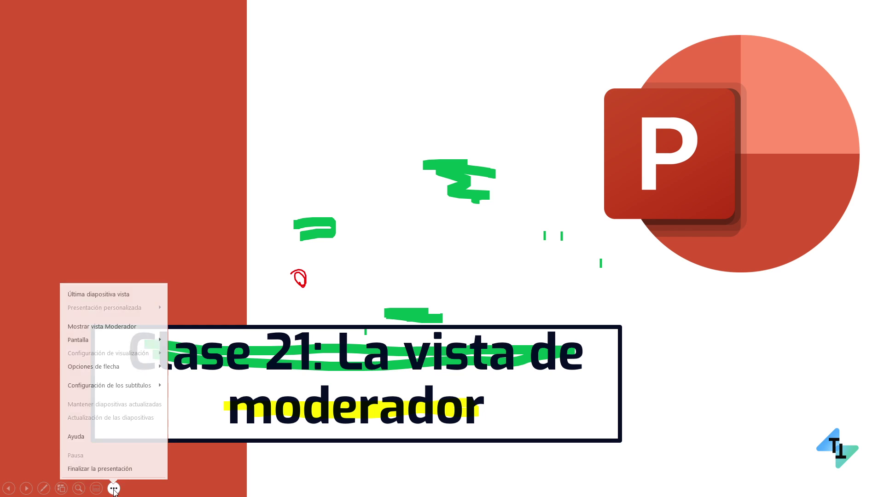
{"action": "left_click", "coordinate": [123, 325]}
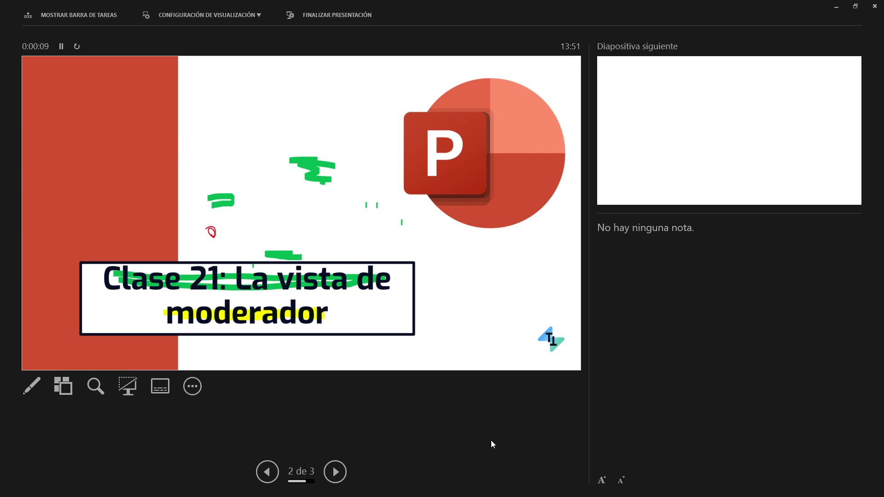
Step: Show the taskbar and display settings, reset and pause the timer at 0:00:04, then return to slide 1
{"action": "left_click", "coordinate": [89, 18]}
{"action": "left_click", "coordinate": [243, 18]}
{"action": "left_click", "coordinate": [62, 46]}
{"action": "left_click", "coordinate": [77, 46]}
{"action": "left_click", "coordinate": [60, 48]}
{"action": "left_click", "coordinate": [61, 46]}
{"action": "left_click", "coordinate": [61, 47]}
{"action": "left_click", "coordinate": [261, 472]}
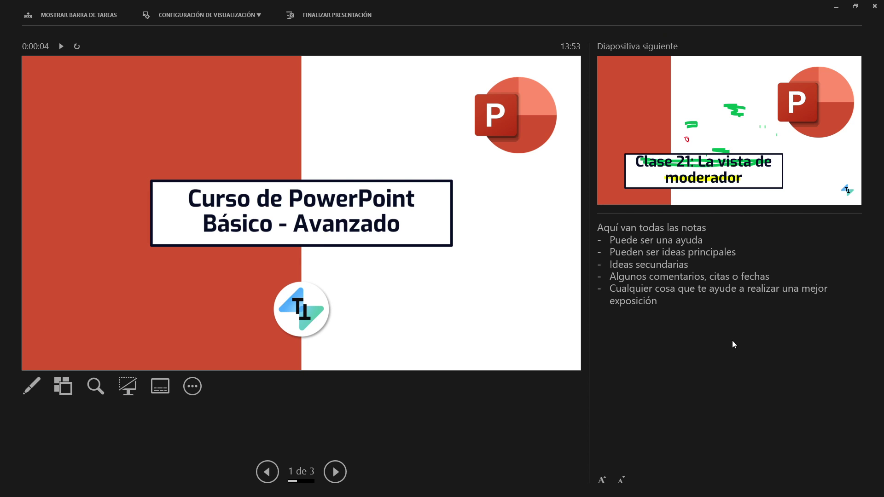
Step: Hide the presenter view using the 'Ocultar vista Moderador' slide show option
{"action": "left_click", "coordinate": [193, 386]}
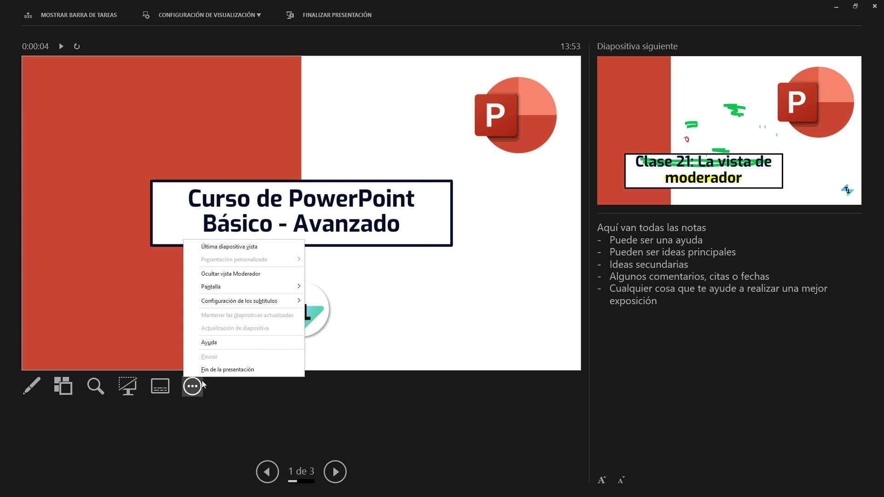
{"action": "left_click", "coordinate": [207, 272]}
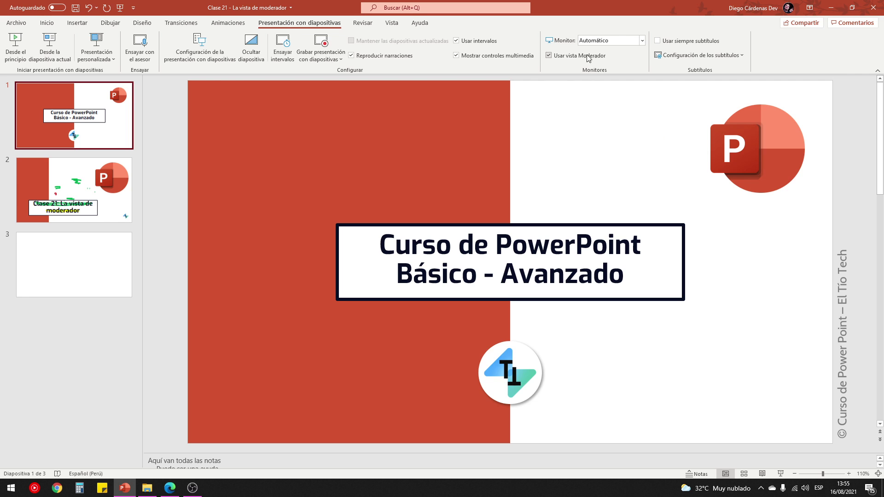
{"action": "left_click", "coordinate": [632, 41]}
{"action": "left_click", "coordinate": [623, 51]}
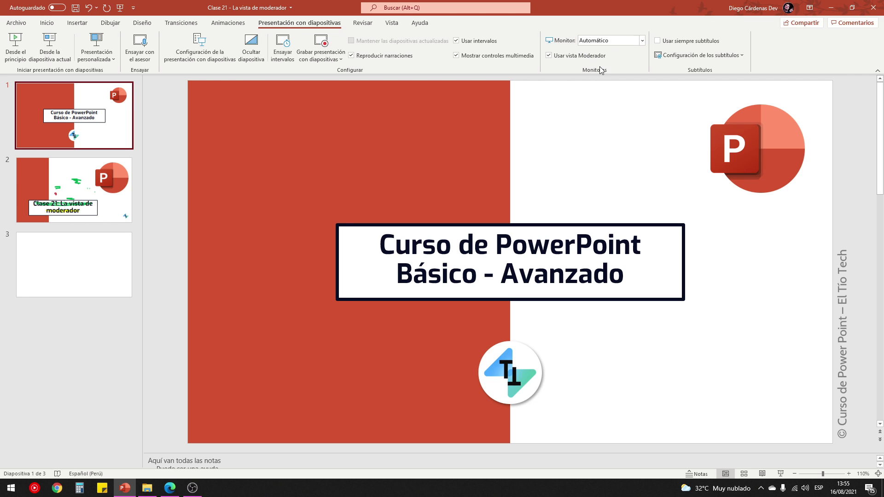